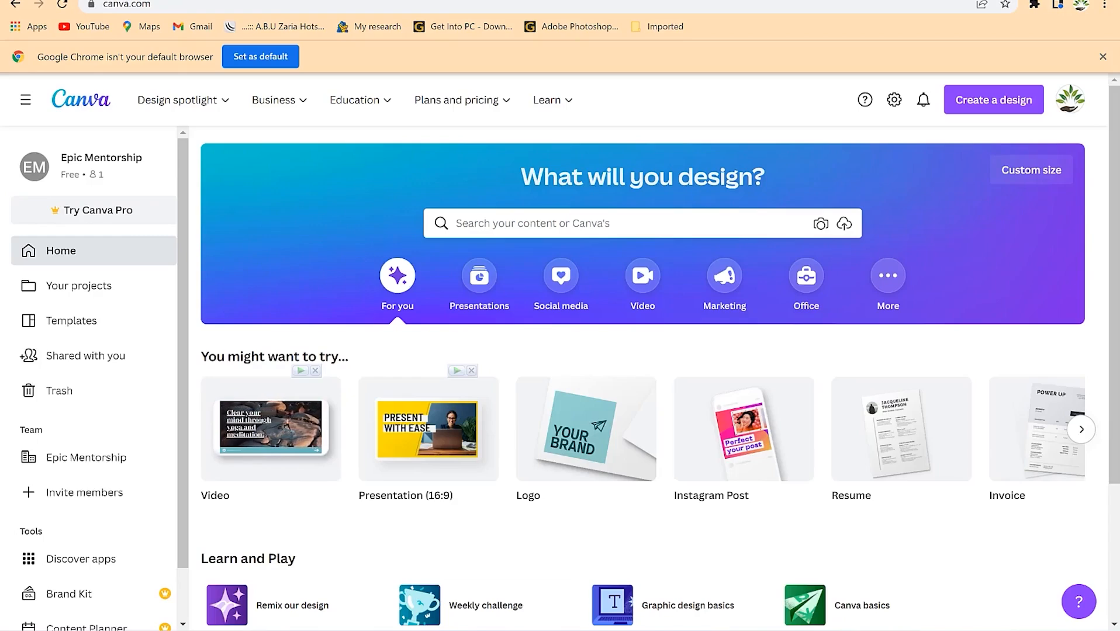
# Launch Zoom and start a meeting with computer audio and the camera video turned on.
pyautogui.press('super')
pyautogui.write('zoom')
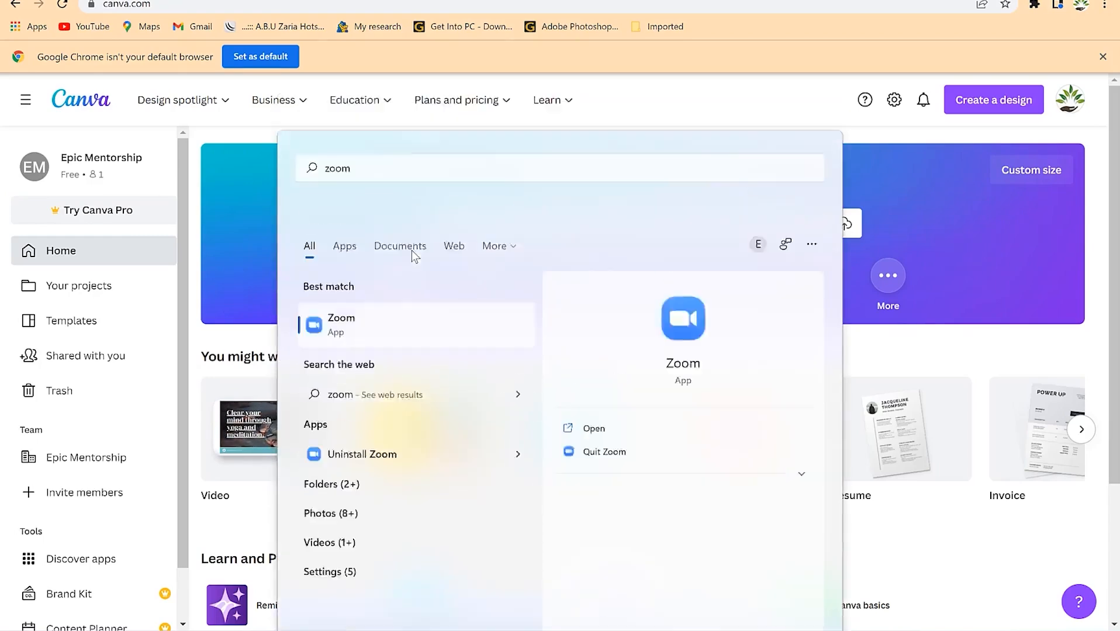
pyautogui.click(412, 250)
pyautogui.click(346, 269)
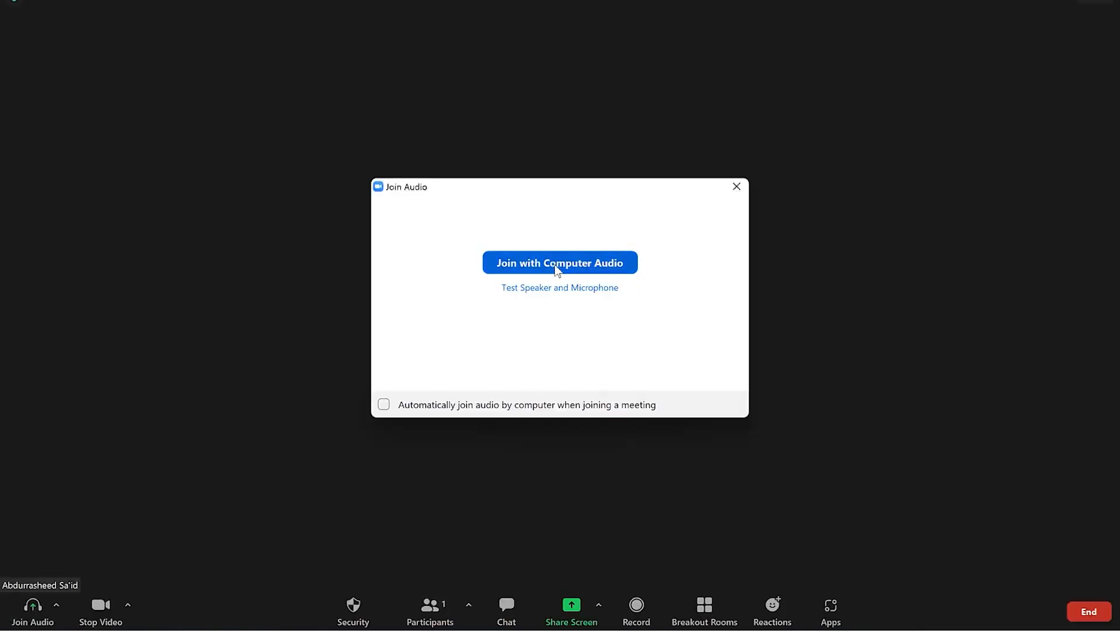
pyautogui.click(553, 264)
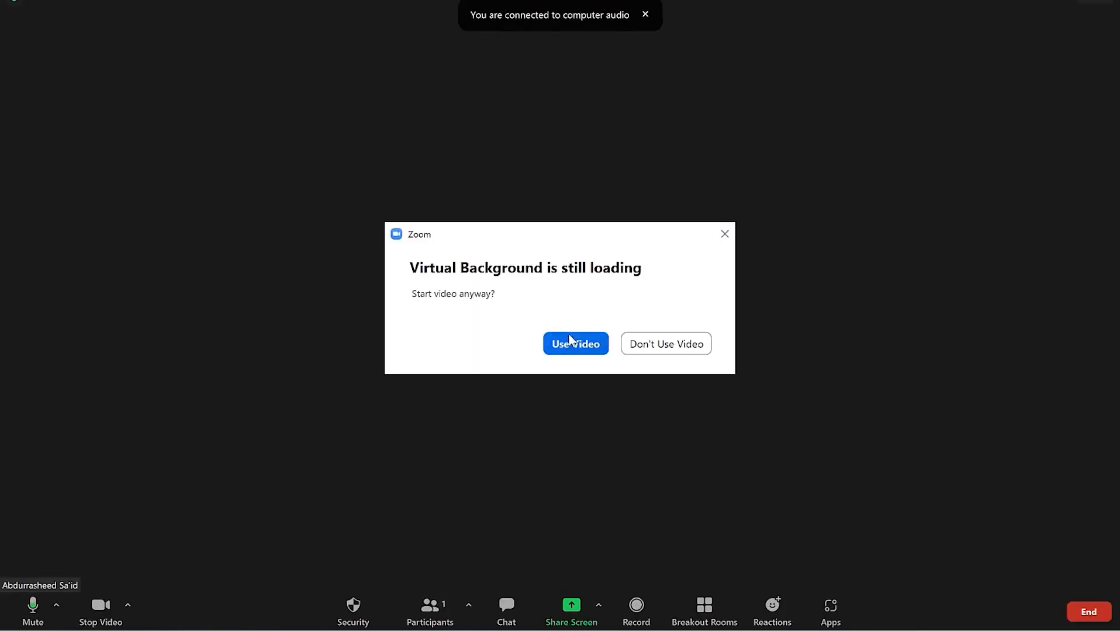
pyautogui.click(578, 348)
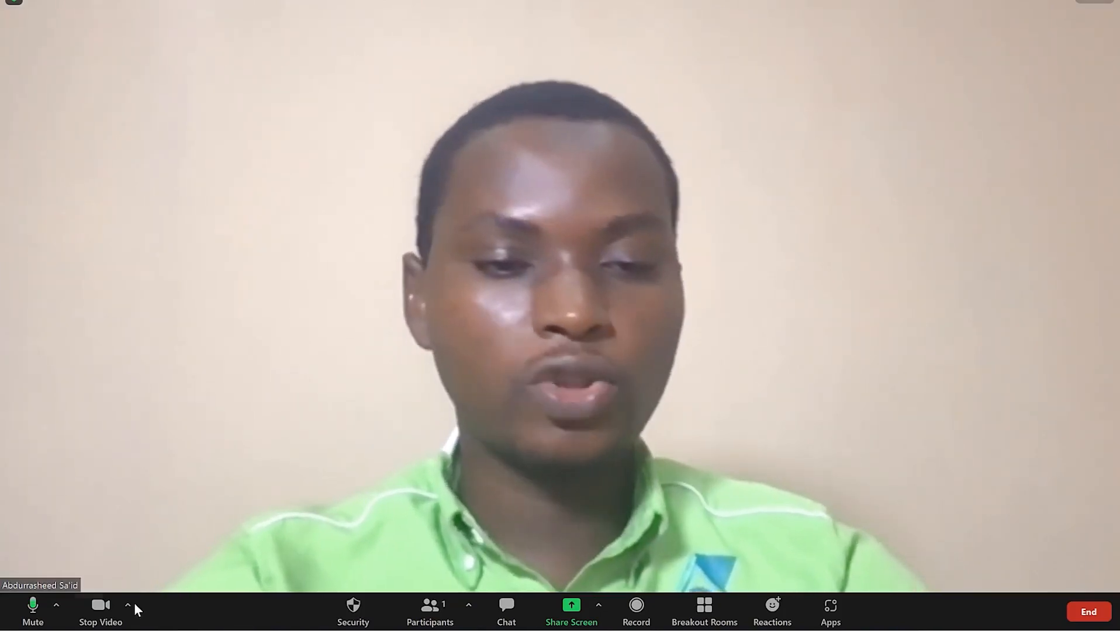
# Open the virtual background options, try the Grass and San Francisco images, and apply the Toastmasters office background.
pyautogui.click(130, 602)
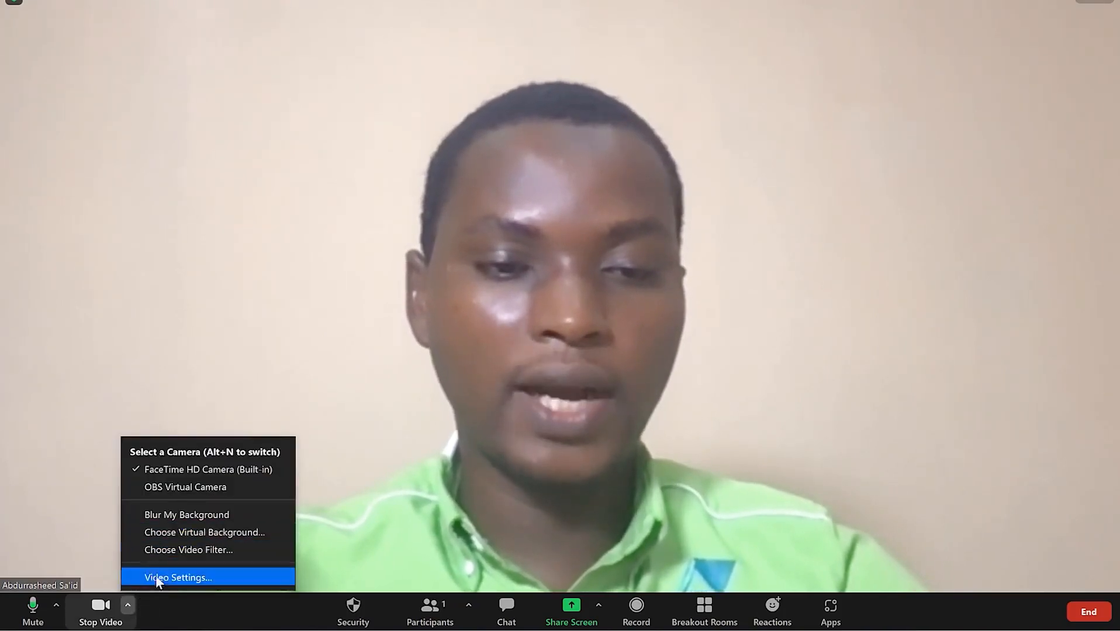
pyautogui.click(232, 534)
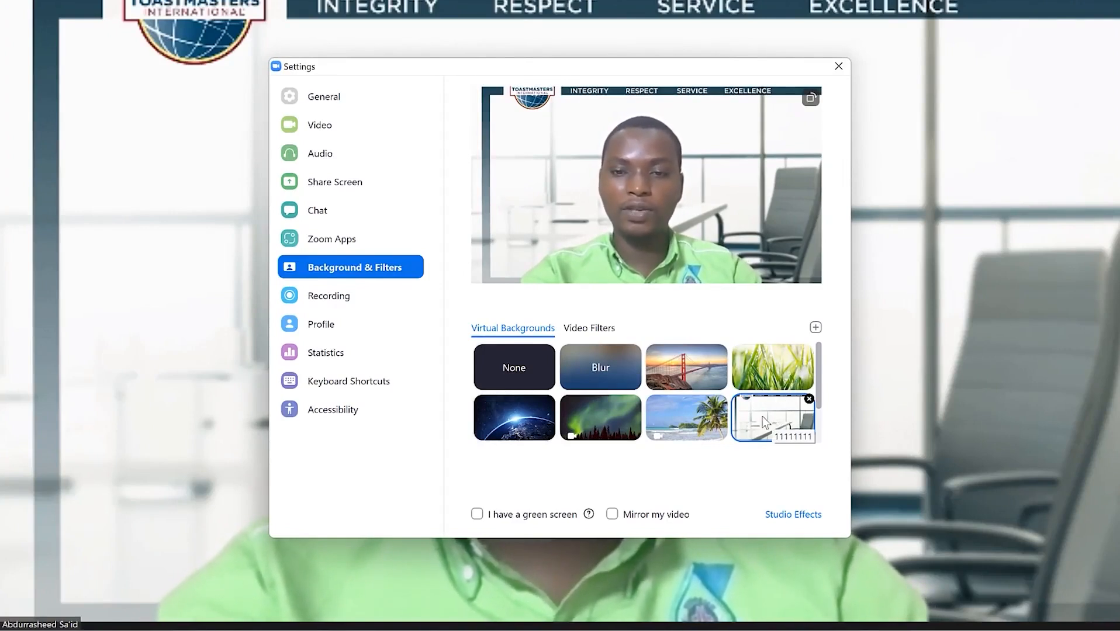
pyautogui.click(778, 384)
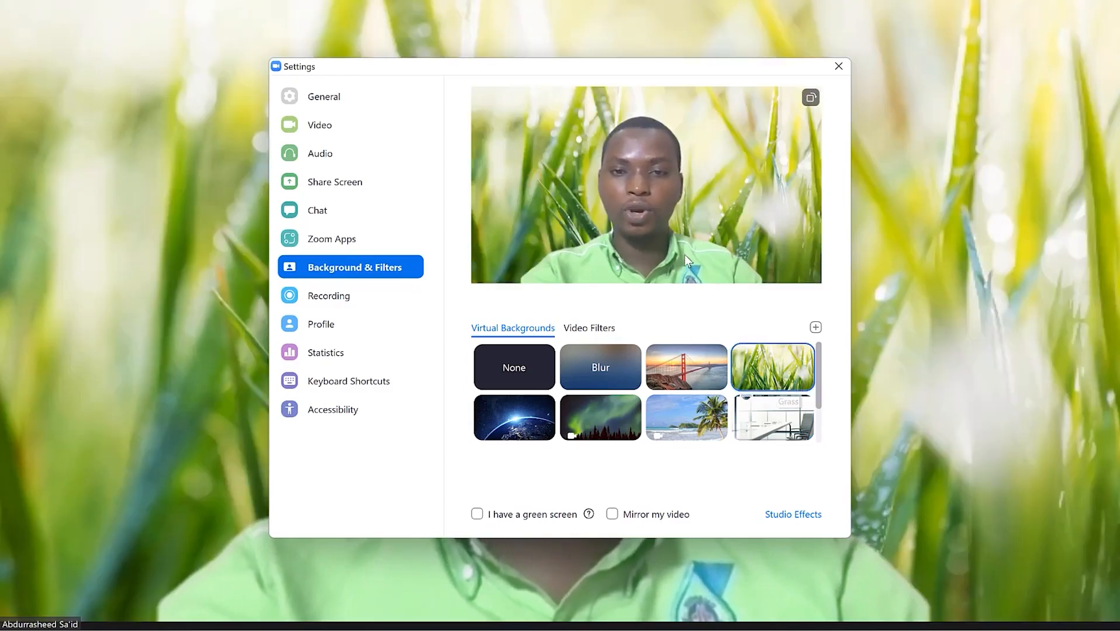
pyautogui.click(679, 400)
pyautogui.click(691, 356)
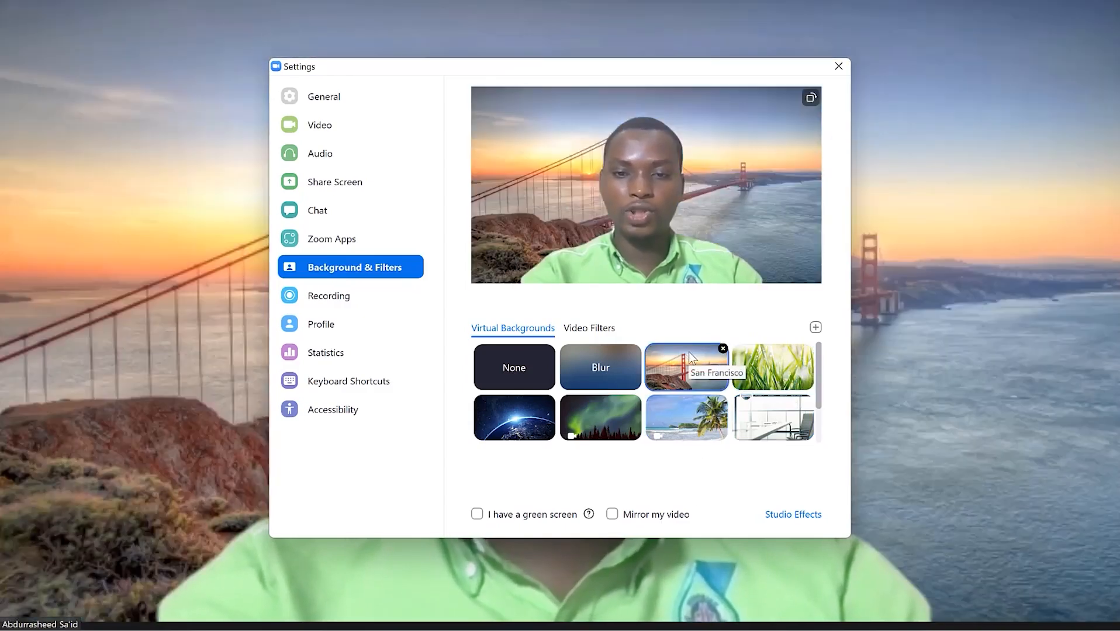
pyautogui.click(798, 363)
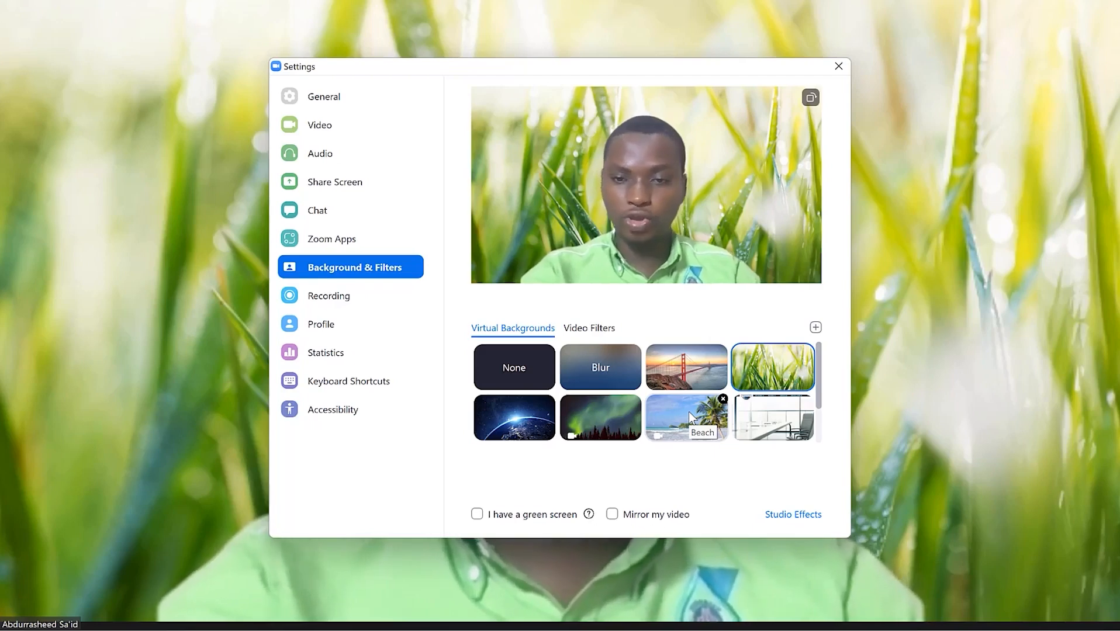
pyautogui.click(768, 412)
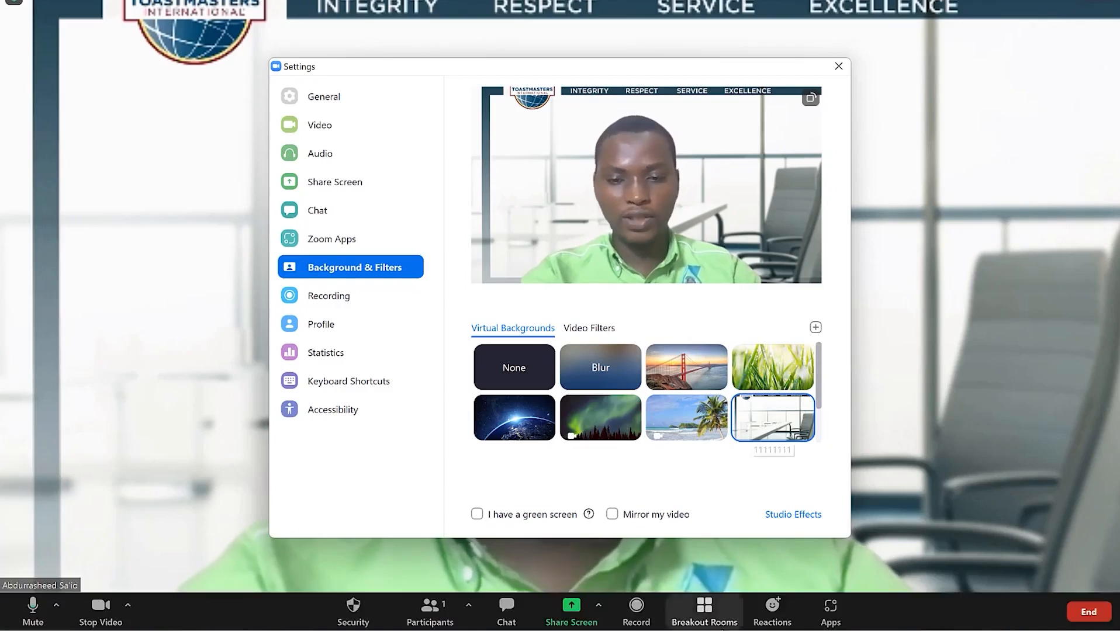
# Switch to Canva and search for "zoom virtual background", choosing the 1280 × 720 px Zoom Virtual Background category.
pyautogui.click(722, 630)
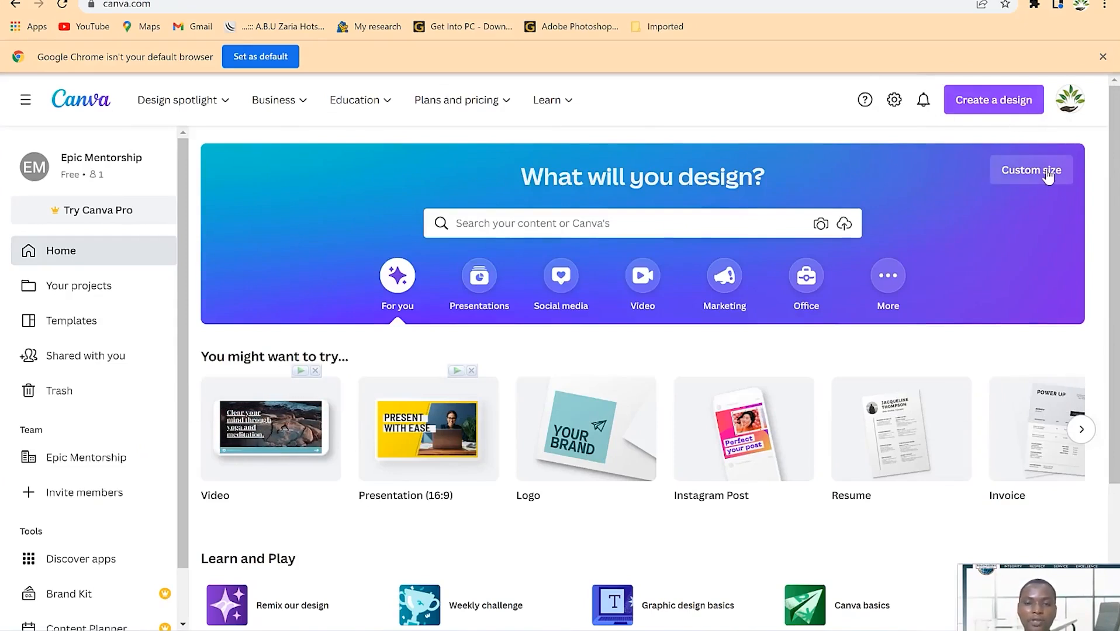
pyautogui.click(669, 230)
pyautogui.write('zoom virtual background')
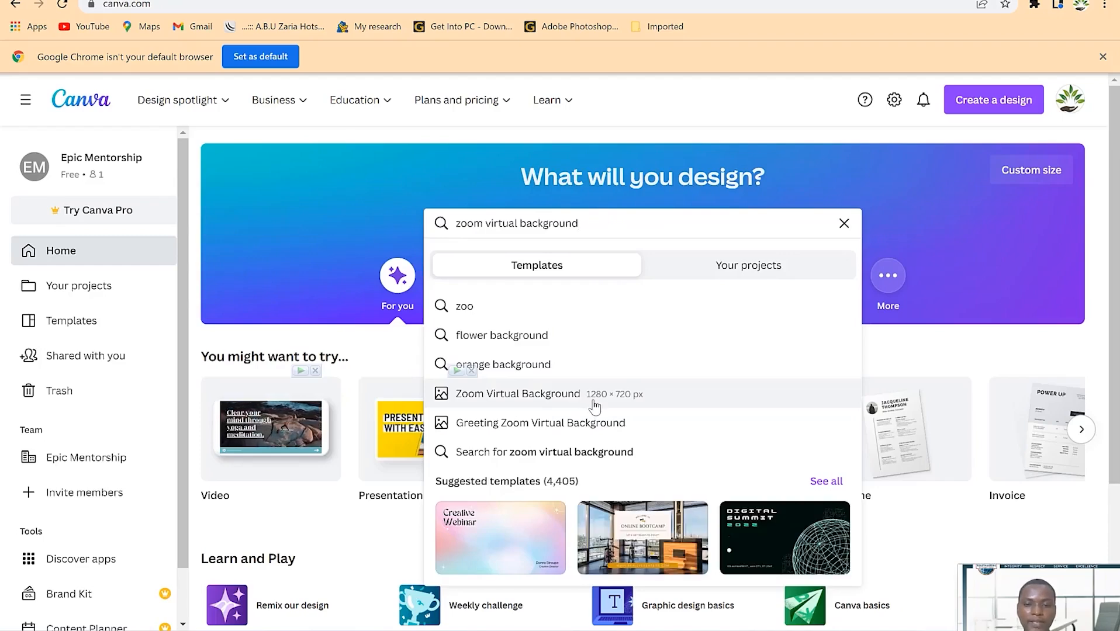
pyautogui.click(572, 398)
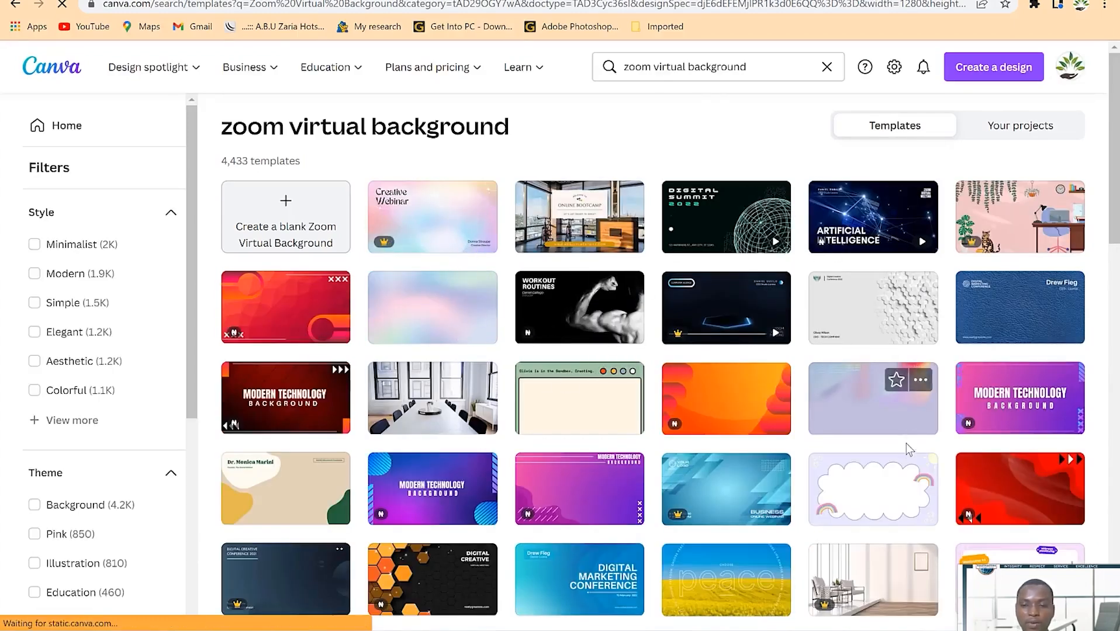
# Browse the Zoom background templates and open the blue-and-yellow gradient "I stand for peace" one for editing.
pyautogui.scroll(-10, 593, 353)
pyautogui.scroll(-6, 530, 319)
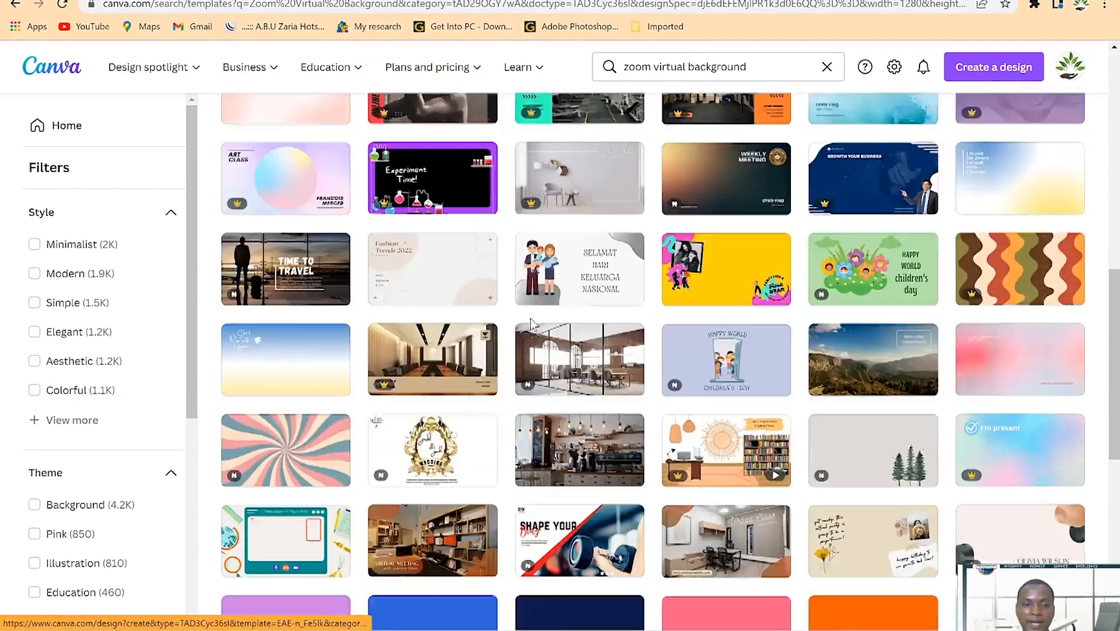
pyautogui.scroll(15, 535, 330)
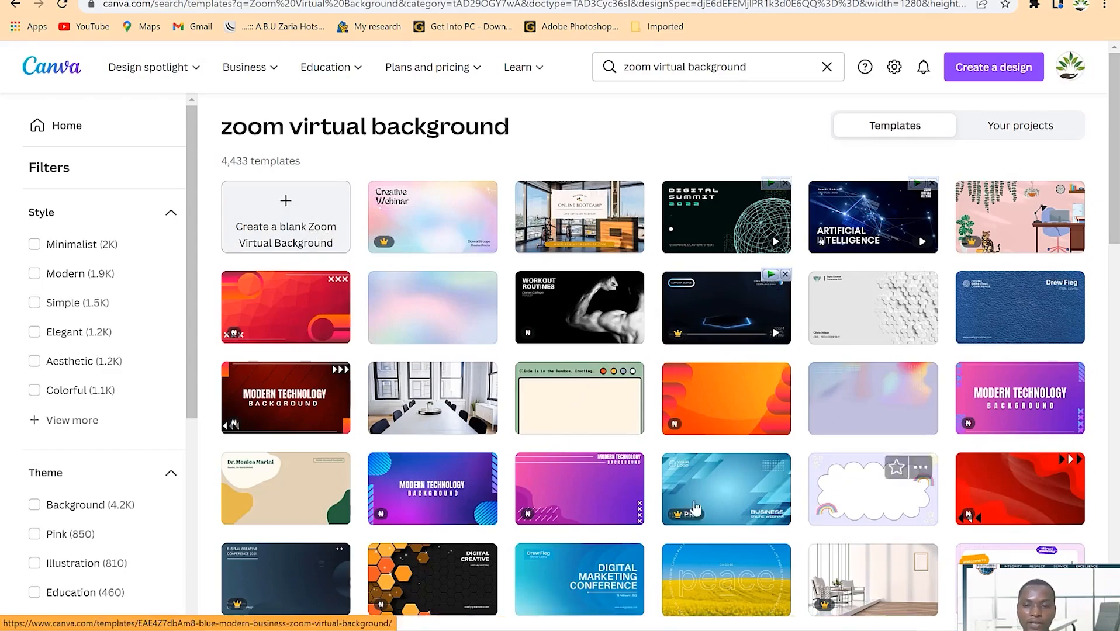
pyautogui.scroll(-5, 729, 504)
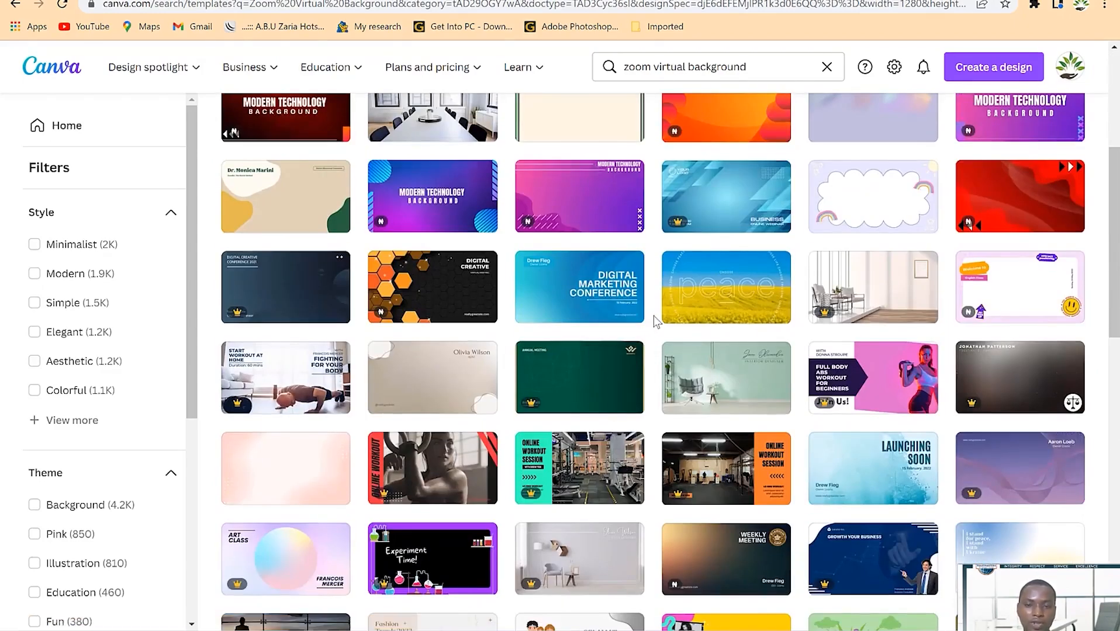
pyautogui.scroll(-4, 655, 321)
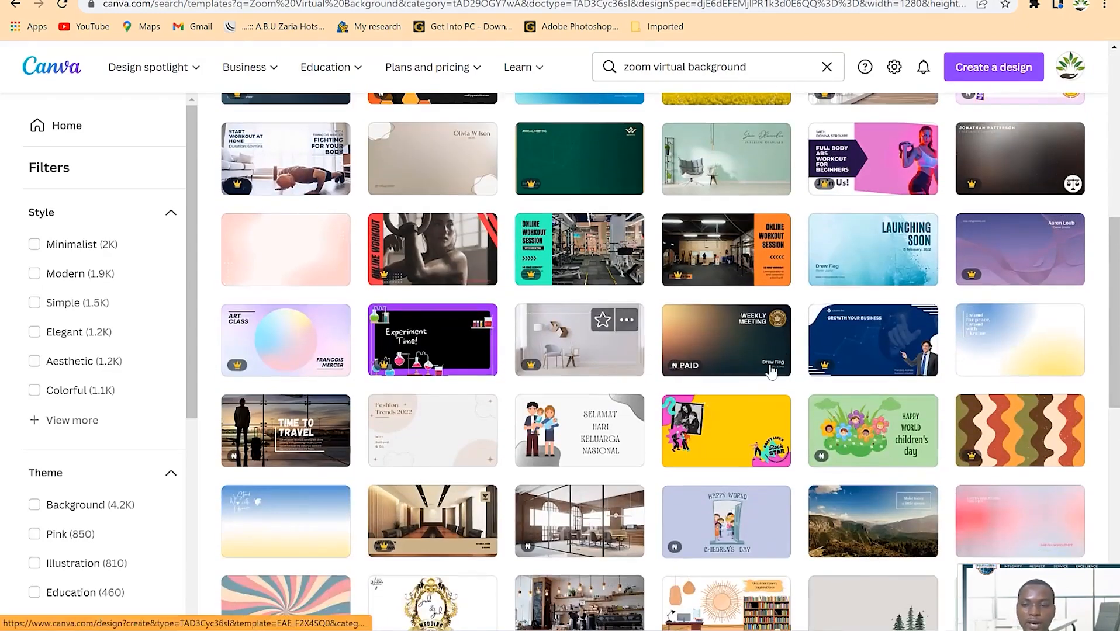
pyautogui.click(1056, 367)
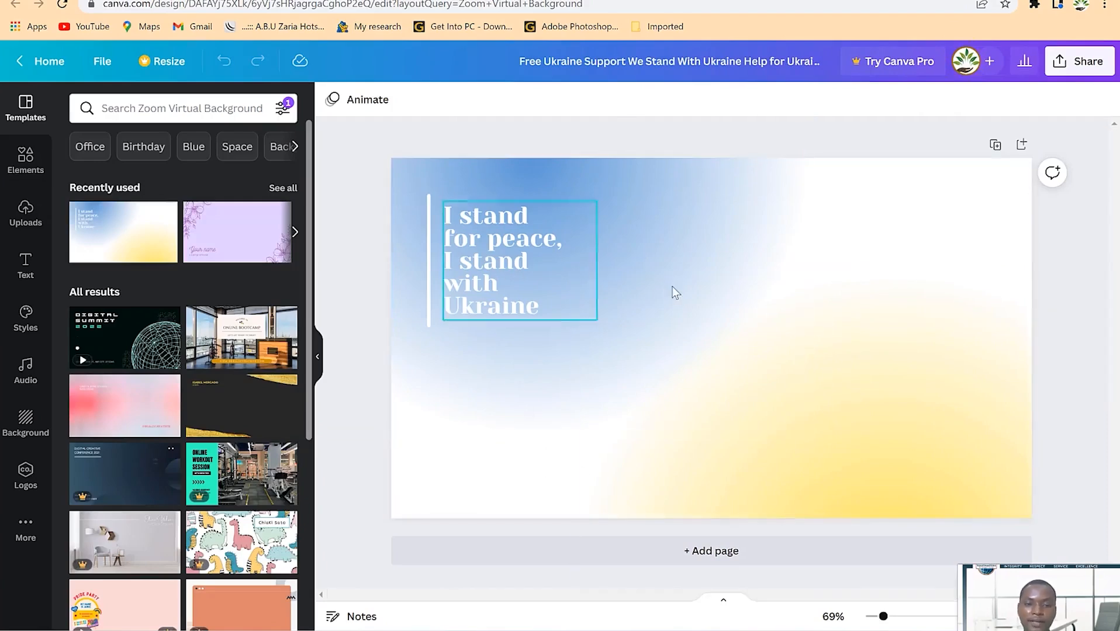
# Add the Toastmasters International logo from the uploaded images, shrink it and place it below the heading text.
pyautogui.click(22, 213)
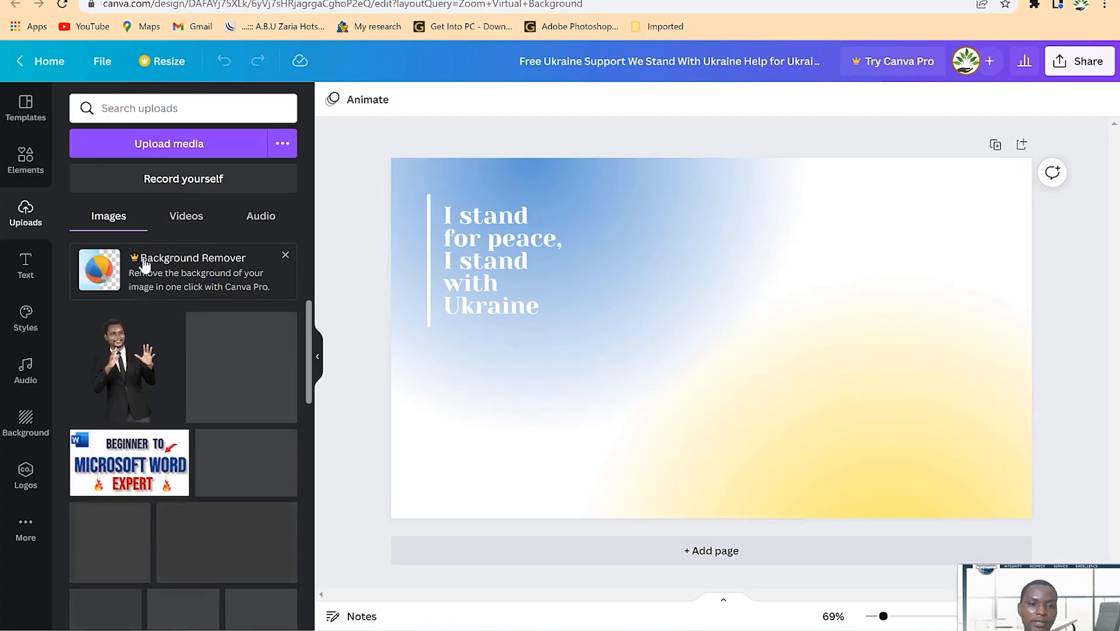
pyautogui.scroll(-15, 228, 313)
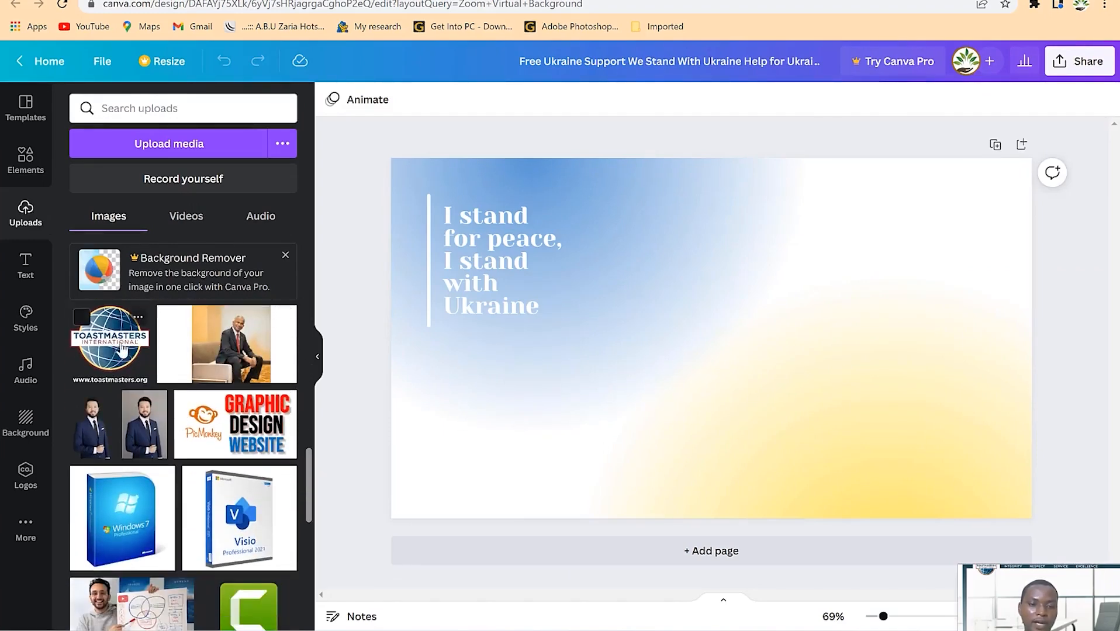
pyautogui.moveTo(113, 345); pyautogui.dragTo(147, 391)
pyautogui.moveTo(451, 468); pyautogui.dragTo(455, 349)
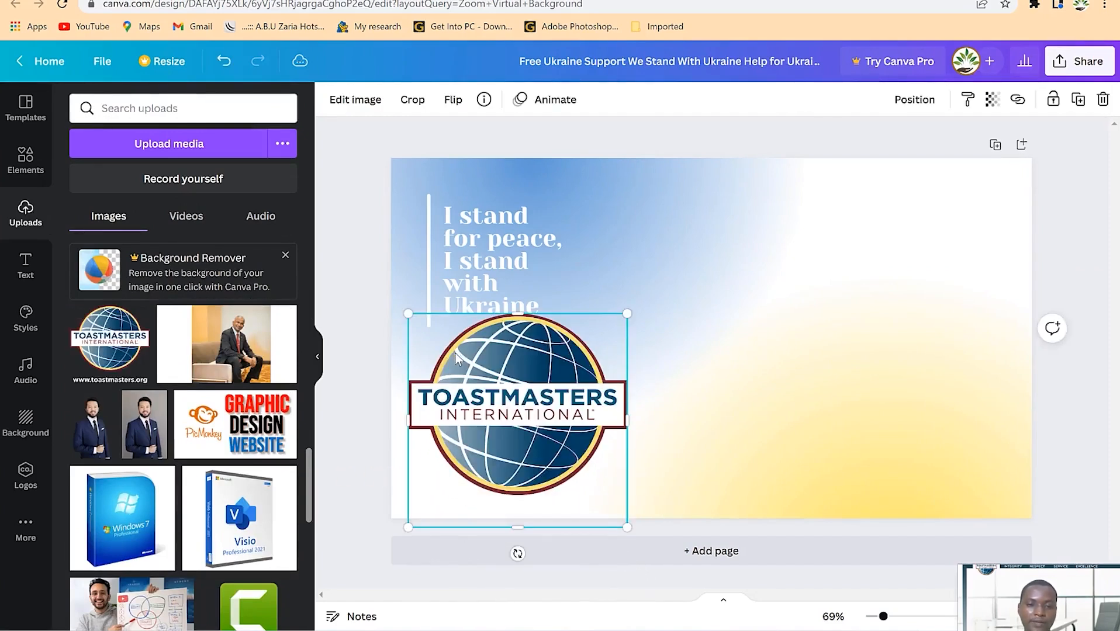
pyautogui.moveTo(408, 313); pyautogui.dragTo(544, 445)
pyautogui.moveTo(597, 483); pyautogui.dragTo(491, 416)
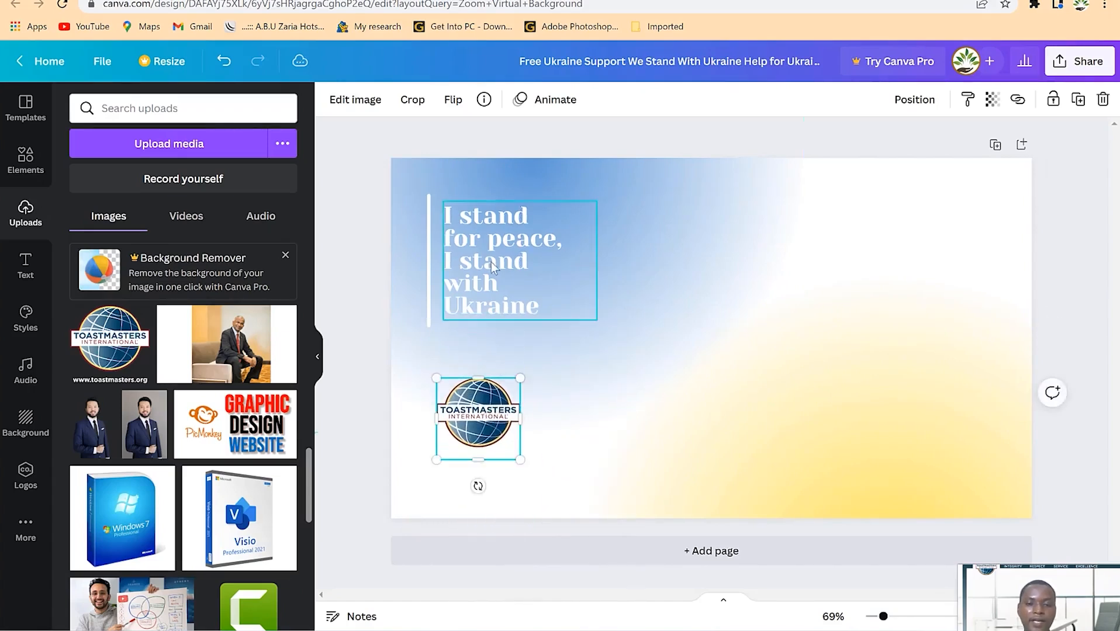
# Replace the template's heading text with "Public Speaking Engagement".
pyautogui.doubleClick(493, 264)
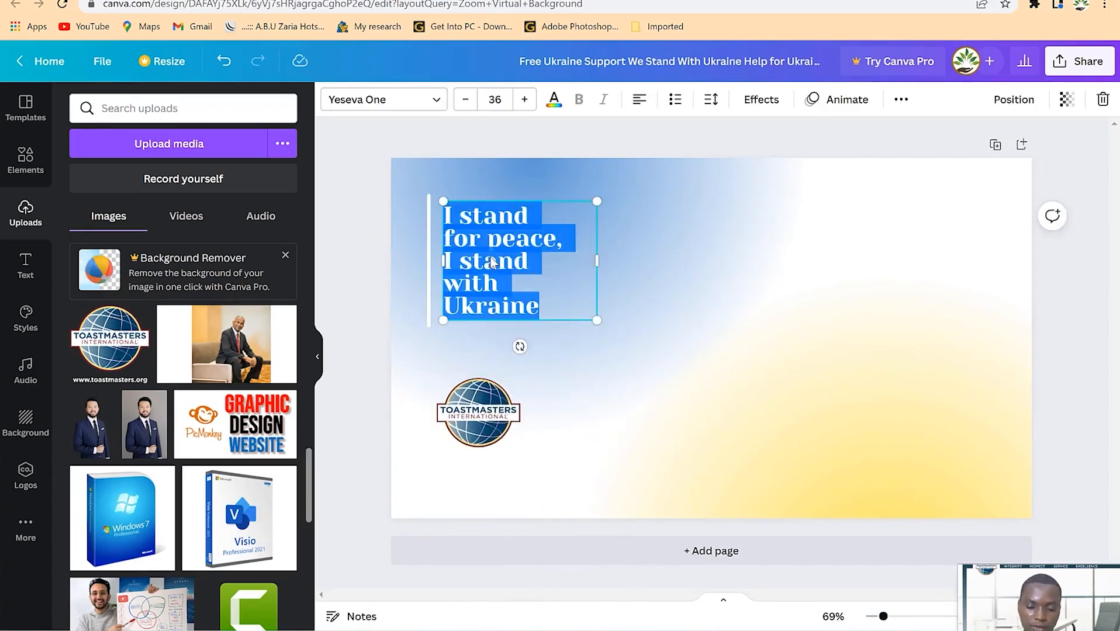
pyautogui.write('Public Speaking Engagement')
pyautogui.click(643, 220)
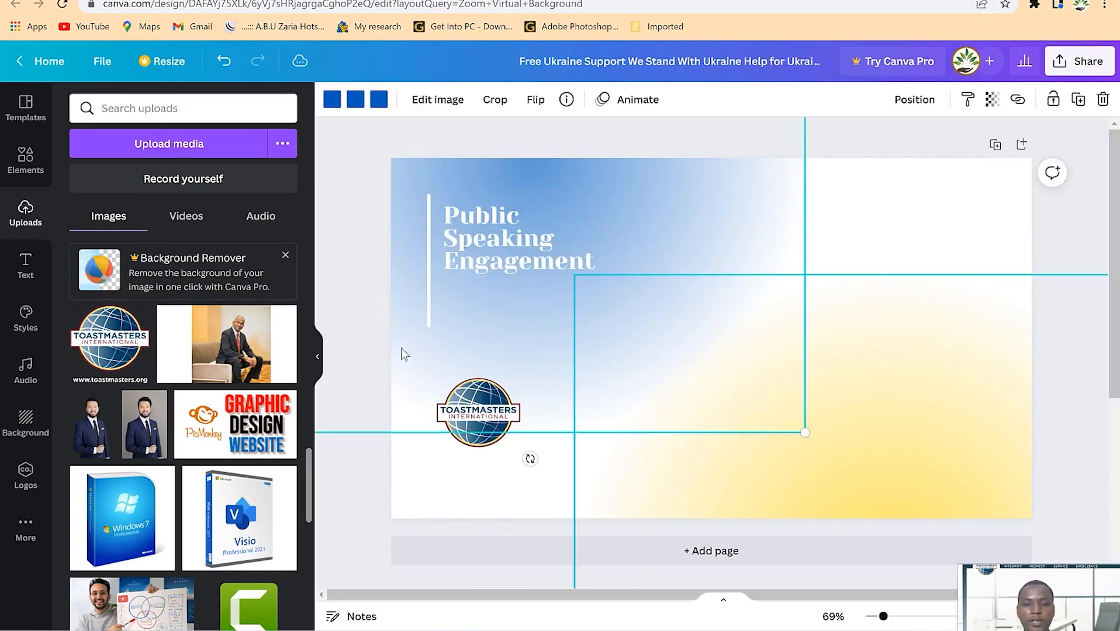
# Shorten the white vertical line beside the heading to a length of about 162, matching the three-line text.
pyautogui.click(425, 315)
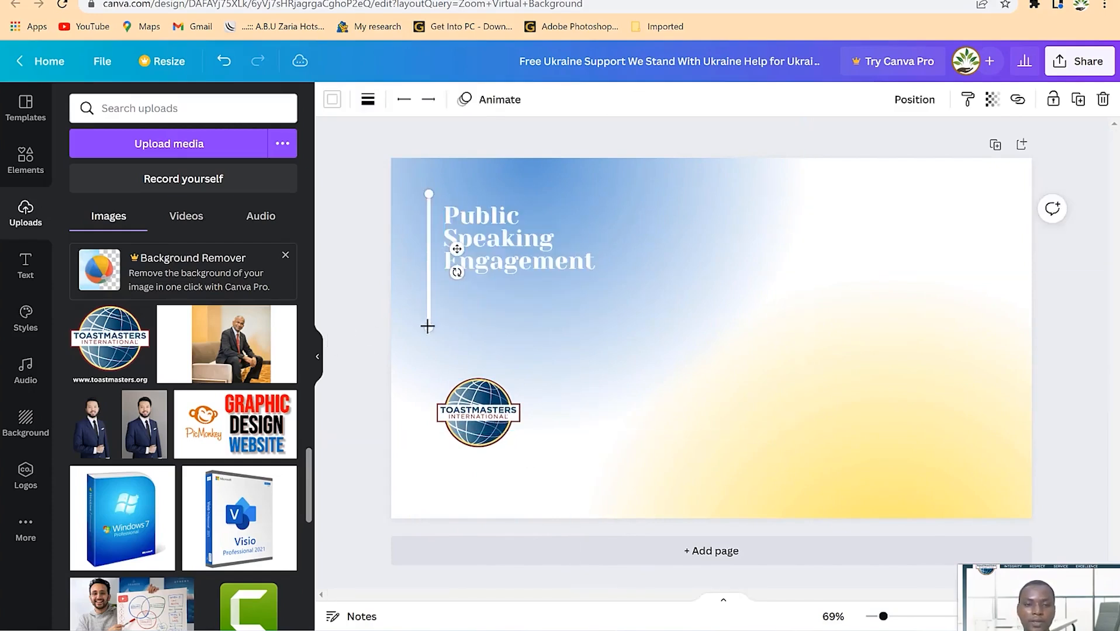
pyautogui.moveTo(428, 327); pyautogui.dragTo(427, 277)
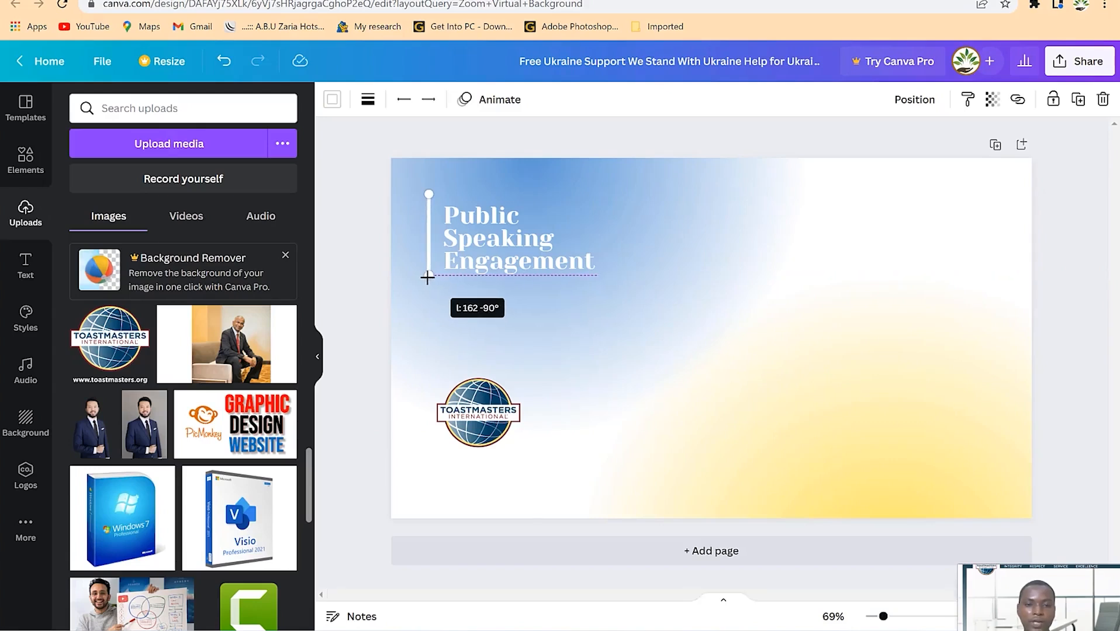
pyautogui.moveTo(428, 277); pyautogui.dragTo(427, 278)
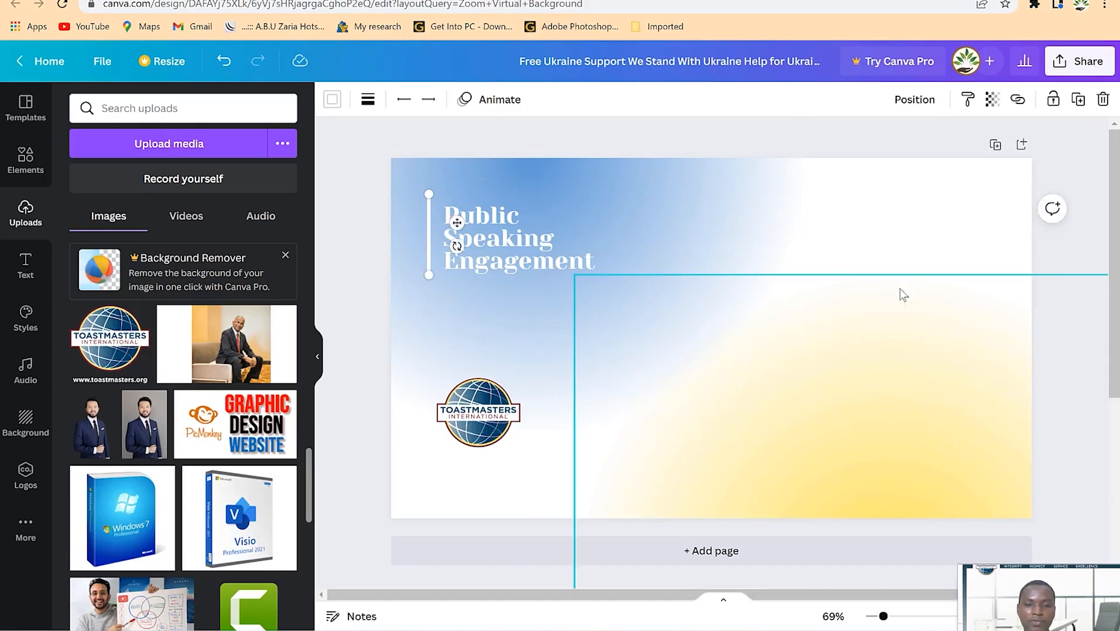
pyautogui.click(812, 334)
# Move the Toastmasters logo up closer to the heading, keeping it aligned beneath the text.
pyautogui.click(474, 441)
pyautogui.moveTo(475, 420); pyautogui.dragTo(473, 375)
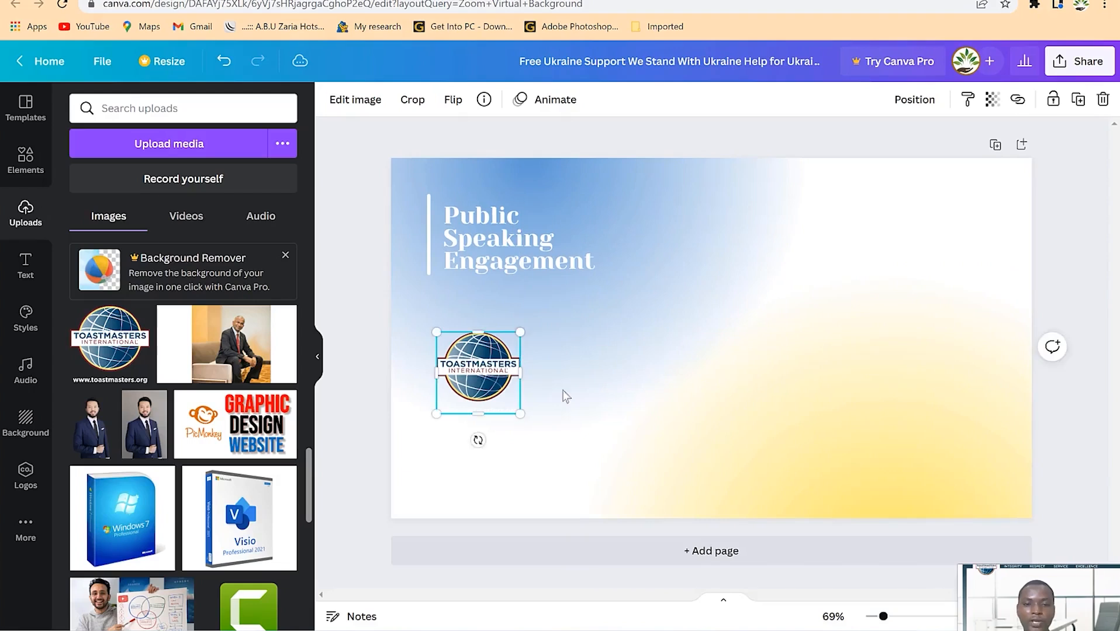
pyautogui.click(718, 347)
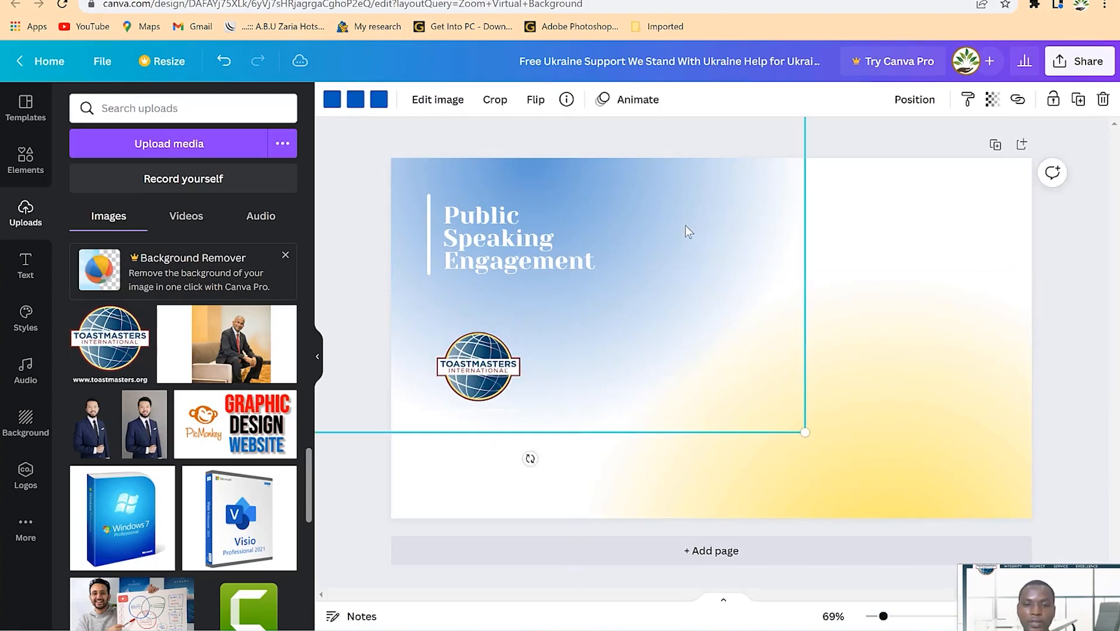
pyautogui.click(870, 245)
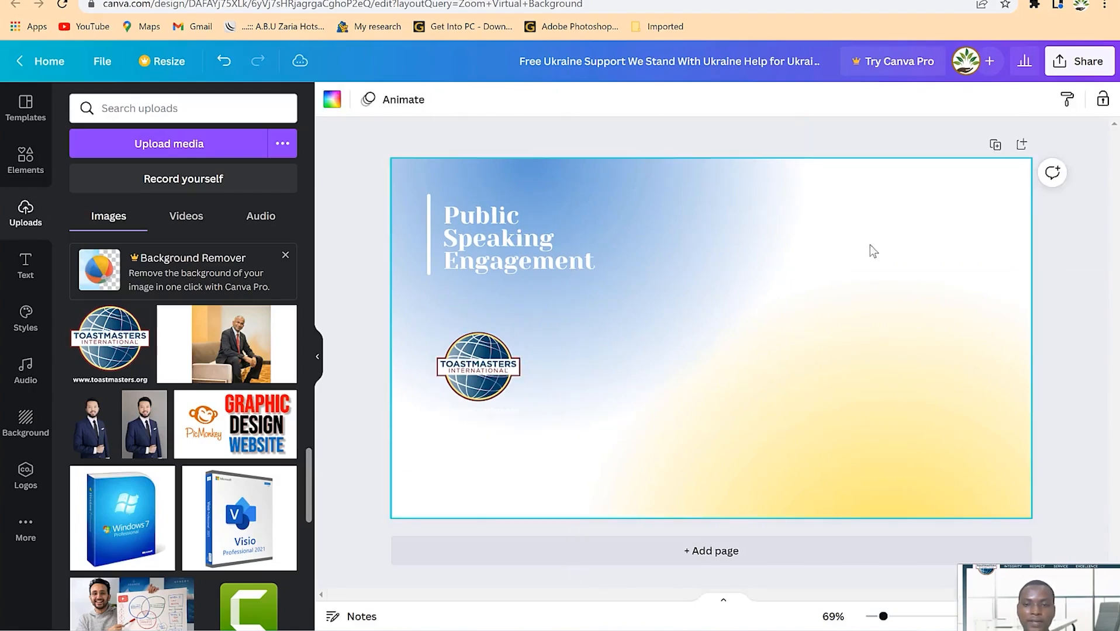
# Recolour the yellow gradient, setting its third colour to the logo's dark blue and its second to lime green.
pyautogui.click(858, 368)
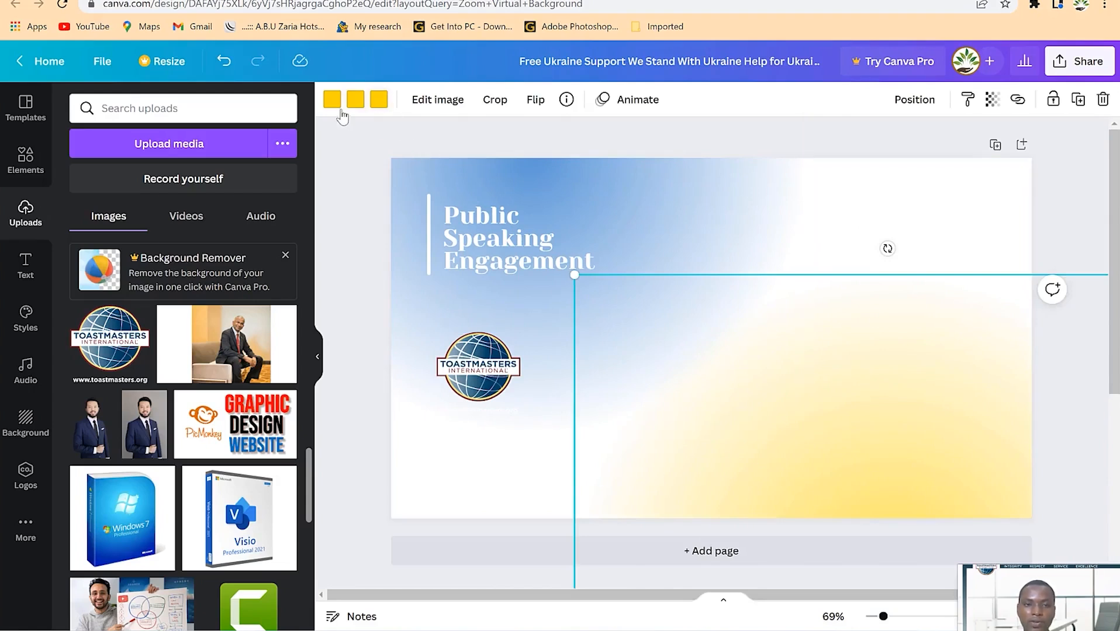
pyautogui.click(379, 101)
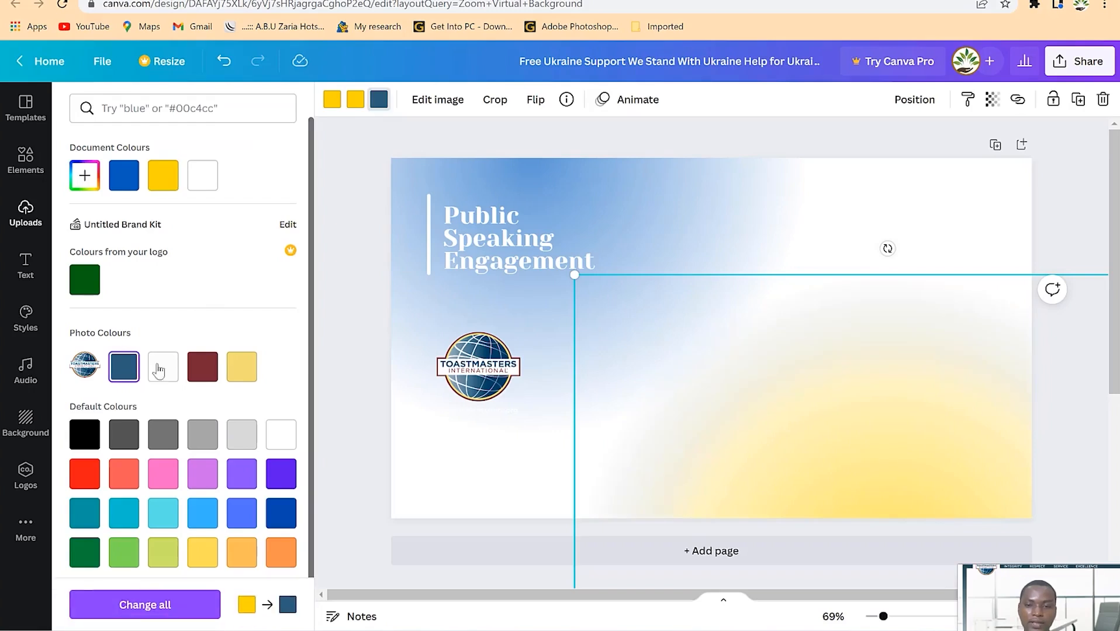
pyautogui.click(355, 100)
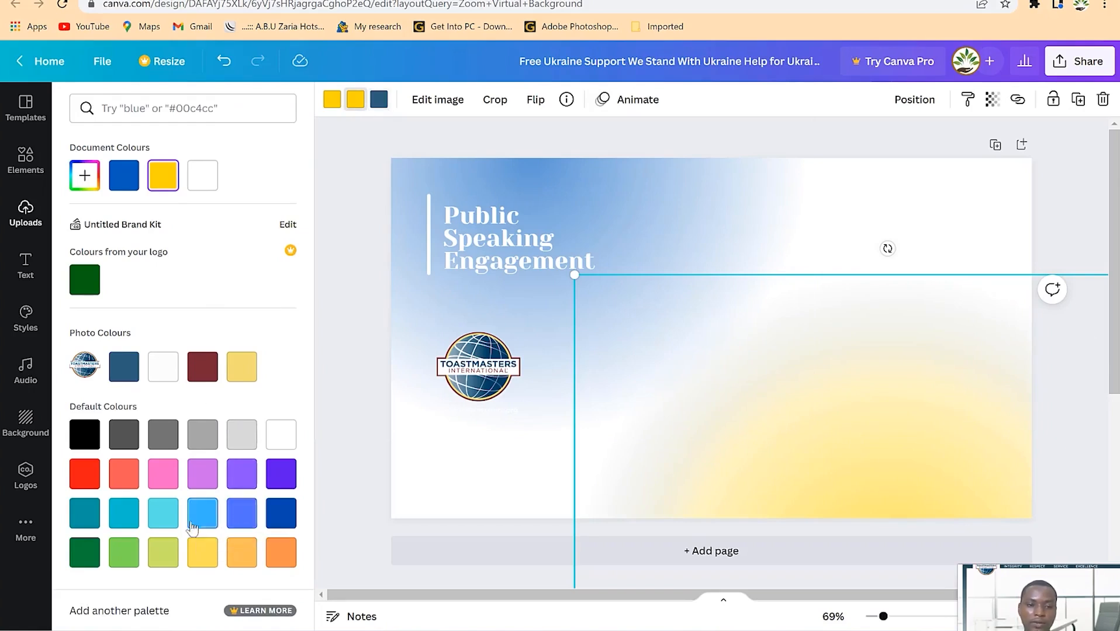
pyautogui.click(162, 553)
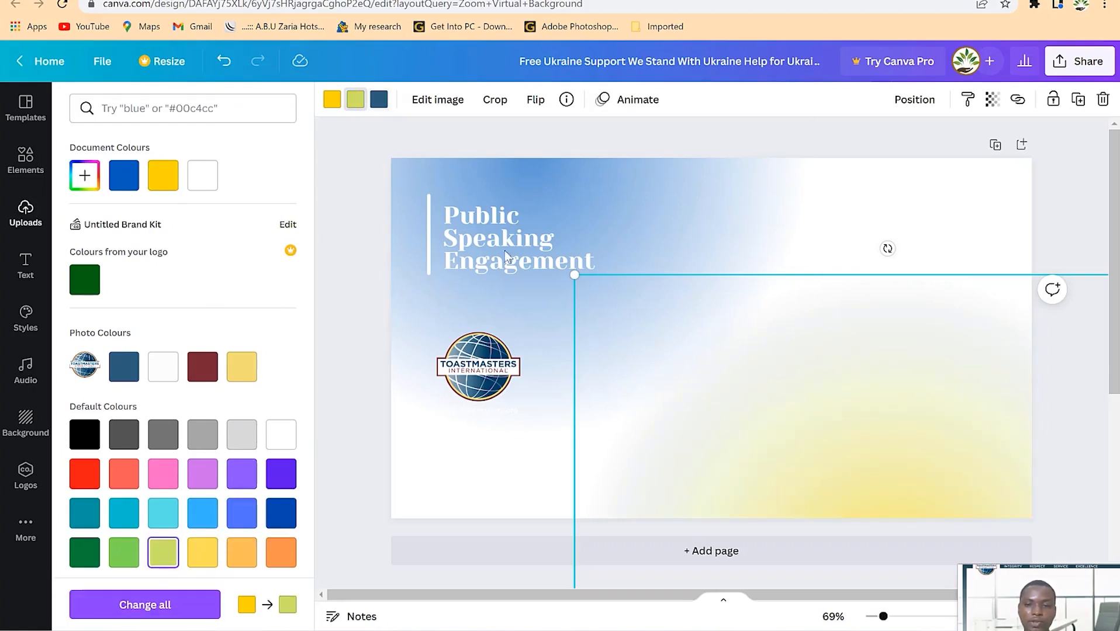